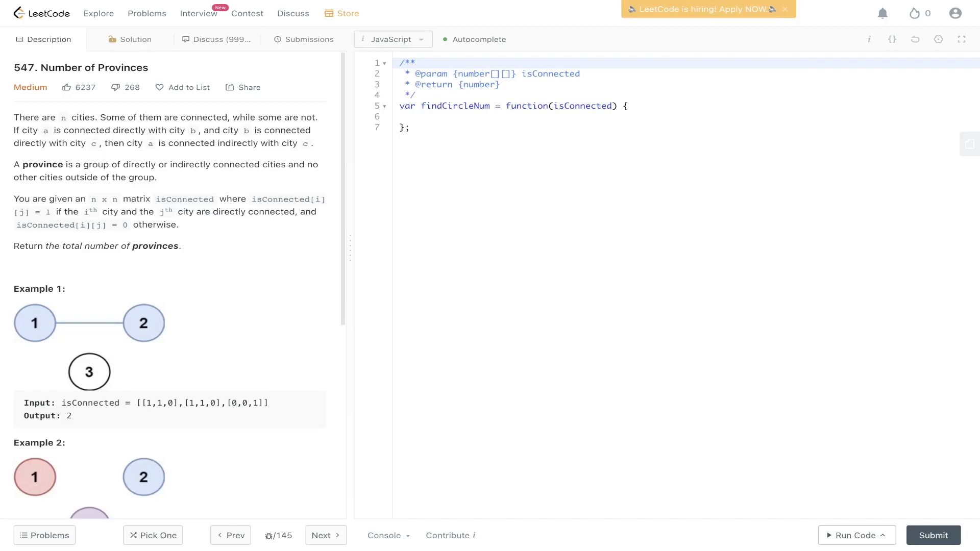
pyautogui.scroll(-2, 206, 373)
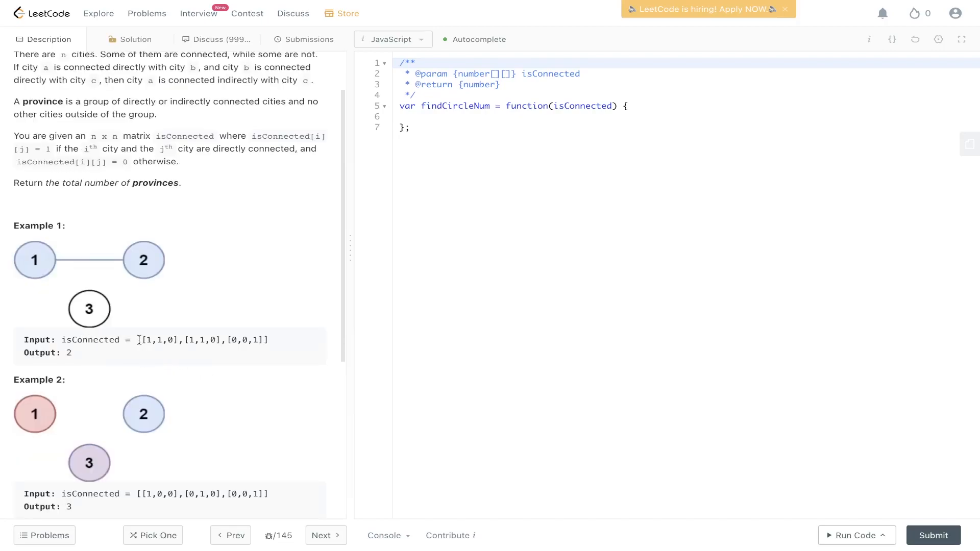
# Highlight the first row of the Example 1 matrix, then clear the highlight
pyautogui.moveTo(141, 339); pyautogui.dragTo(178, 340)
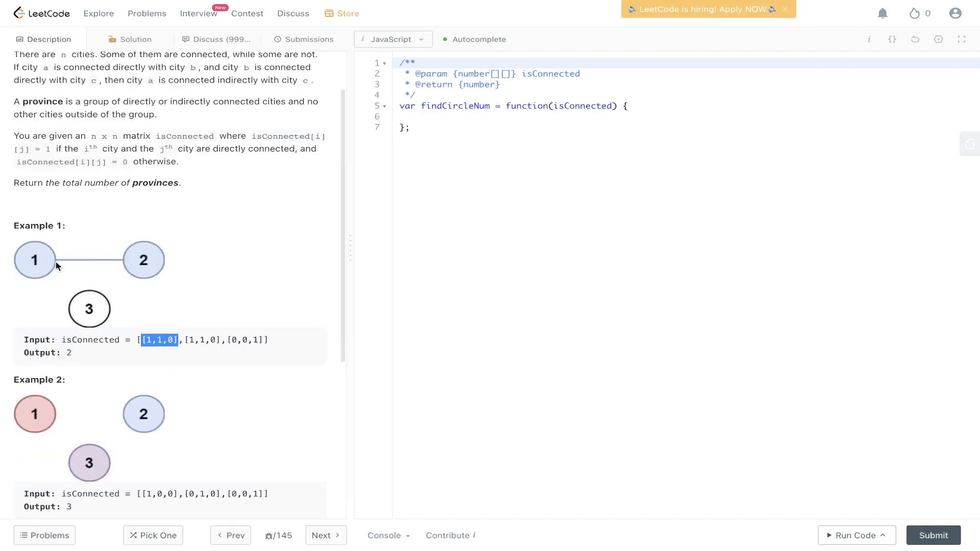
pyautogui.click(151, 264)
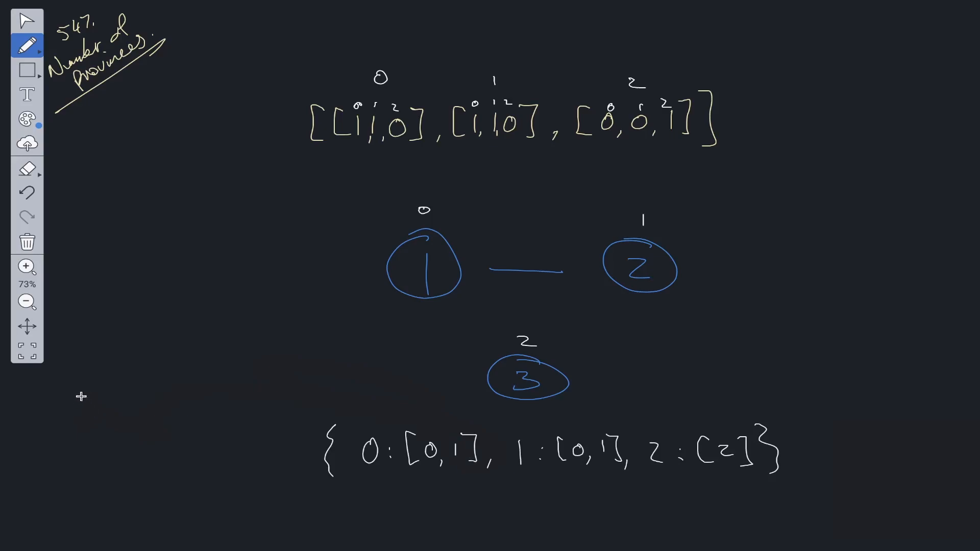
# Pen-write the labels 'Visited' and 'Count = 0' to the left of the graph
pyautogui.moveTo(92, 370); pyautogui.dragTo(107, 379)
pyautogui.moveTo(120, 371); pyautogui.dragTo(114, 380)
pyautogui.moveTo(127, 371); pyautogui.dragTo(138, 383)
pyautogui.moveTo(140, 378); pyautogui.dragTo(166, 368)
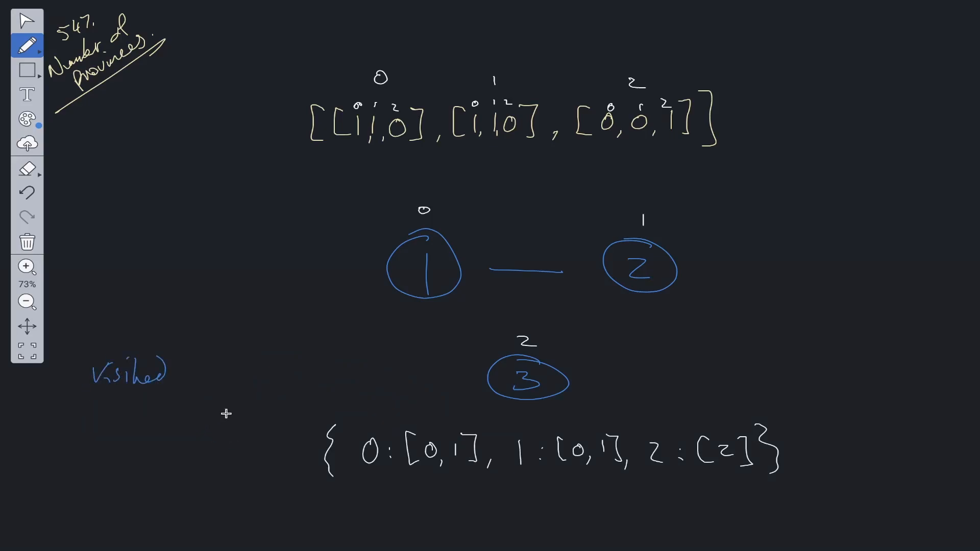
pyautogui.moveTo(103, 405)
pyautogui.mouseDown()
pyautogui.moveTo(99, 420)
pyautogui.moveTo(150, 412)
pyautogui.mouseUp()
pyautogui.moveTo(162, 409); pyautogui.dragTo(172, 408)
pyautogui.moveTo(161, 413); pyautogui.dragTo(192, 402)
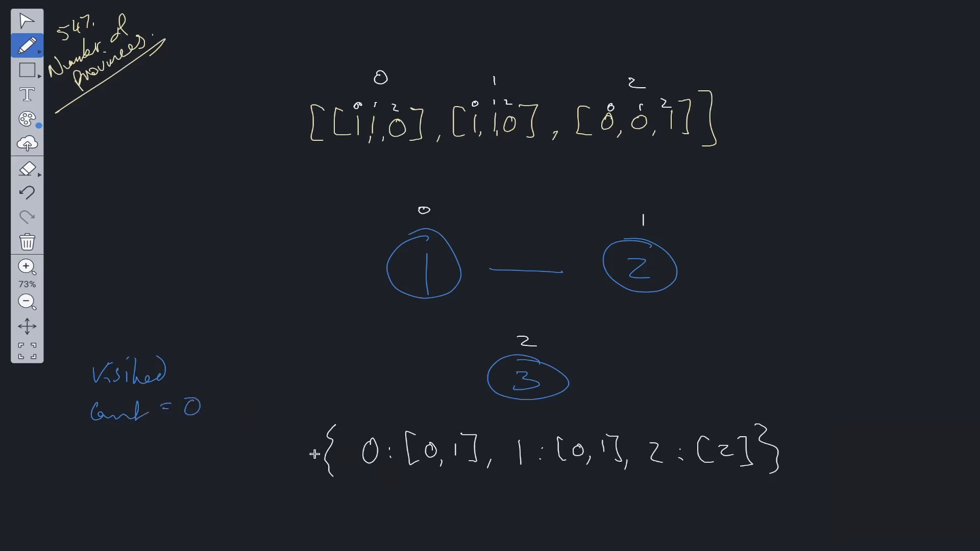
# Mark the map with an arrow and key underlines, record city 0 as visited and cross out count 0
pyautogui.moveTo(285, 454); pyautogui.dragTo(305, 458)
pyautogui.moveTo(297, 447); pyautogui.dragTo(298, 463)
pyautogui.moveTo(362, 474); pyautogui.dragTo(374, 472)
pyautogui.moveTo(511, 474); pyautogui.dragTo(519, 473)
pyautogui.moveTo(187, 355); pyautogui.dragTo(190, 380)
pyautogui.moveTo(209, 360); pyautogui.dragTo(210, 361)
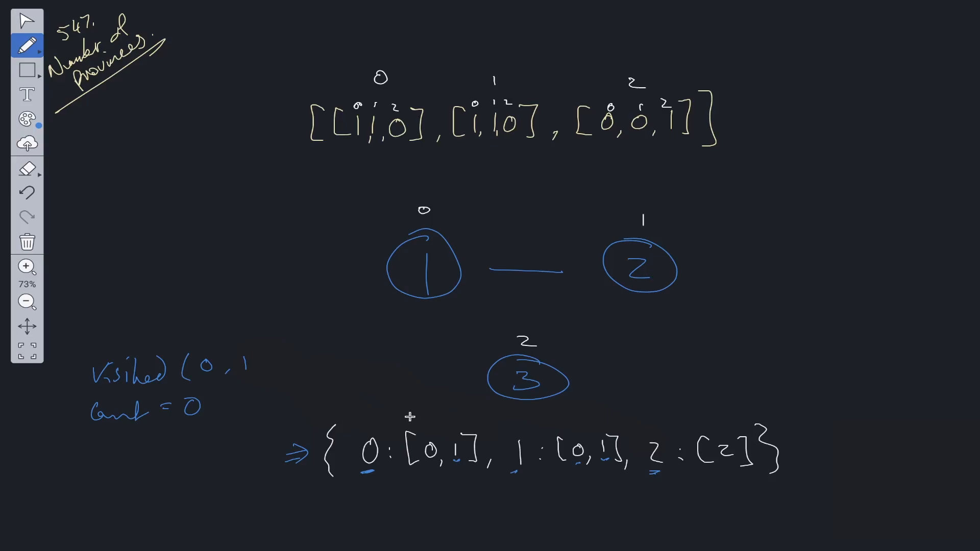
pyautogui.moveTo(182, 419)
pyautogui.mouseDown()
pyautogui.moveTo(206, 399)
pyautogui.moveTo(219, 417)
pyautogui.mouseUp()
# Cross out city 1's neighbours, add city 2 to Visited, close the bracket and set Count to 2
pyautogui.moveTo(512, 473); pyautogui.dragTo(529, 471)
pyautogui.moveTo(539, 432); pyautogui.dragTo(609, 467)
pyautogui.moveTo(564, 459); pyautogui.dragTo(605, 431)
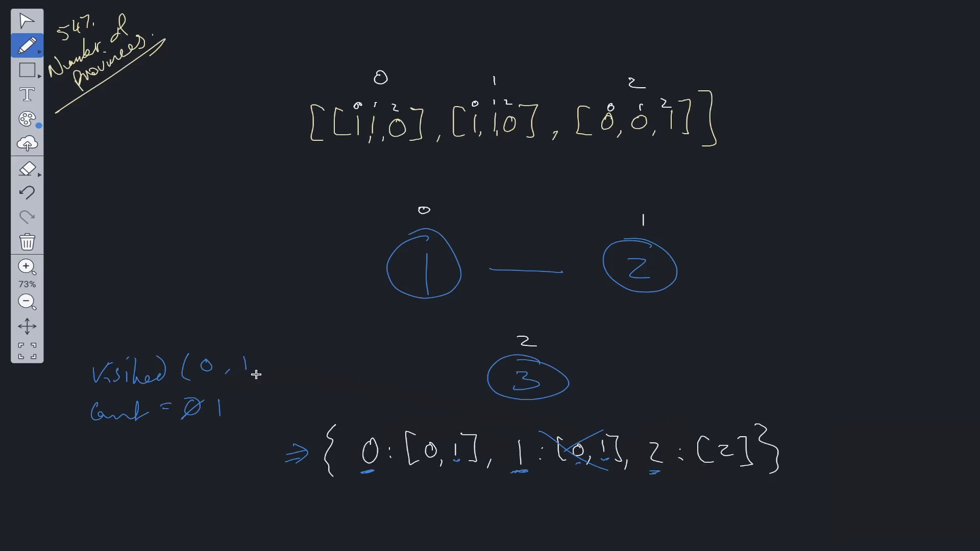
pyautogui.moveTo(264, 368); pyautogui.dragTo(260, 376)
pyautogui.moveTo(271, 365); pyautogui.dragTo(280, 373)
pyautogui.moveTo(724, 463); pyautogui.dragTo(732, 463)
pyautogui.moveTo(279, 349); pyautogui.dragTo(294, 381)
pyautogui.moveTo(217, 401); pyautogui.dragTo(229, 417)
pyautogui.moveTo(227, 400)
pyautogui.mouseDown()
pyautogui.moveTo(217, 418)
pyautogui.moveTo(257, 414)
pyautogui.mouseUp()
pyautogui.moveTo(66, 415); pyautogui.dragTo(76, 428)
# Note the matrix as nxn with time complexity T: O(n²) and space S: O(n)
pyautogui.moveTo(736, 201)
pyautogui.mouseDown()
pyautogui.moveTo(737, 234)
pyautogui.moveTo(754, 198)
pyautogui.moveTo(787, 201)
pyautogui.moveTo(814, 235)
pyautogui.moveTo(865, 216)
pyautogui.mouseUp()
pyautogui.click(762, 212)
pyautogui.moveTo(879, 192)
pyautogui.mouseDown()
pyautogui.moveTo(891, 222)
pyautogui.moveTo(866, 246)
pyautogui.mouseUp()
pyautogui.moveTo(198, 132); pyautogui.dragTo(212, 132)
pyautogui.moveTo(217, 111)
pyautogui.mouseDown()
pyautogui.moveTo(231, 127)
pyautogui.moveTo(218, 129)
pyautogui.mouseUp()
pyautogui.moveTo(236, 132); pyautogui.dragTo(266, 137)
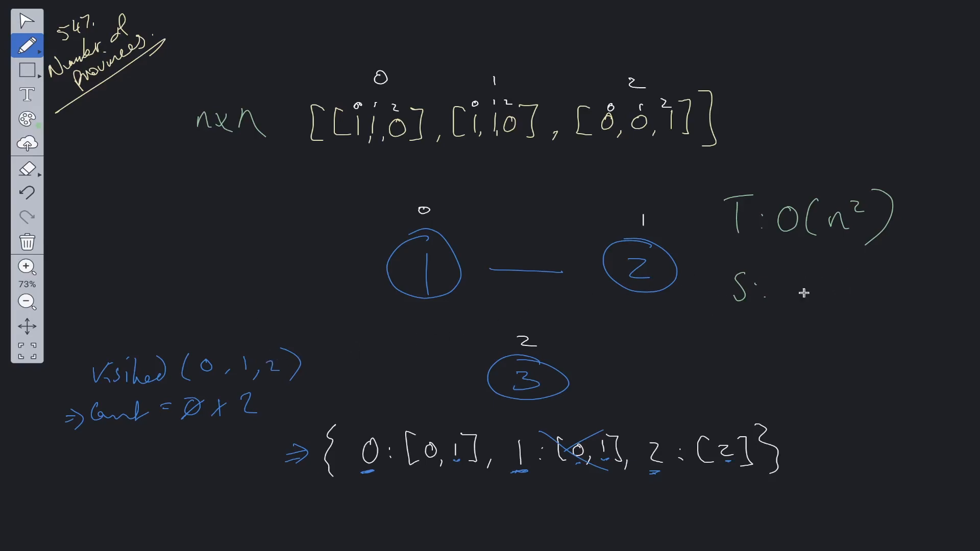
pyautogui.moveTo(804, 279)
pyautogui.mouseDown()
pyautogui.moveTo(838, 305)
pyautogui.moveTo(872, 305)
pyautogui.mouseUp()
pyautogui.moveTo(877, 273); pyautogui.dragTo(872, 316)
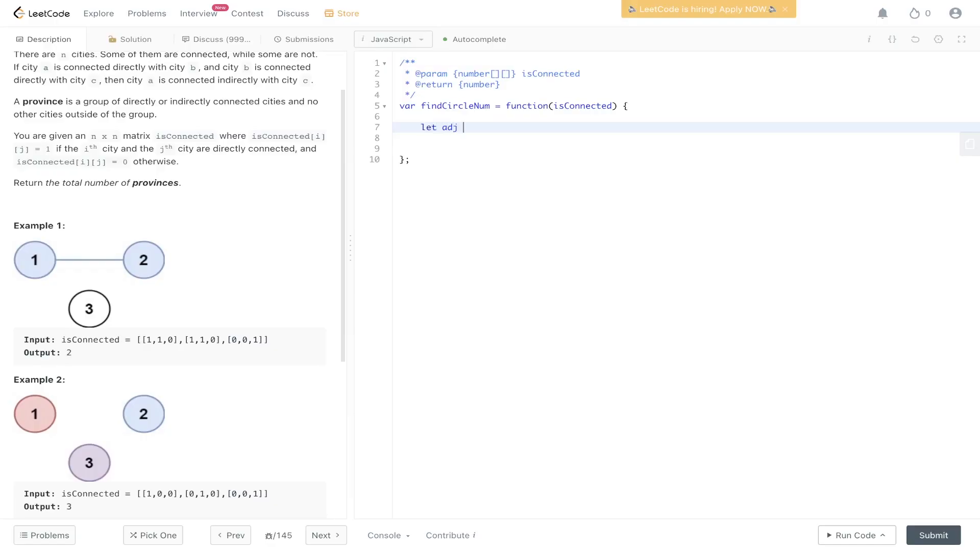
pyautogui.write('= {};')
# Write nested for loops over i and j of the isConnected matrix below the adj declaration
pyautogui.press('Return')
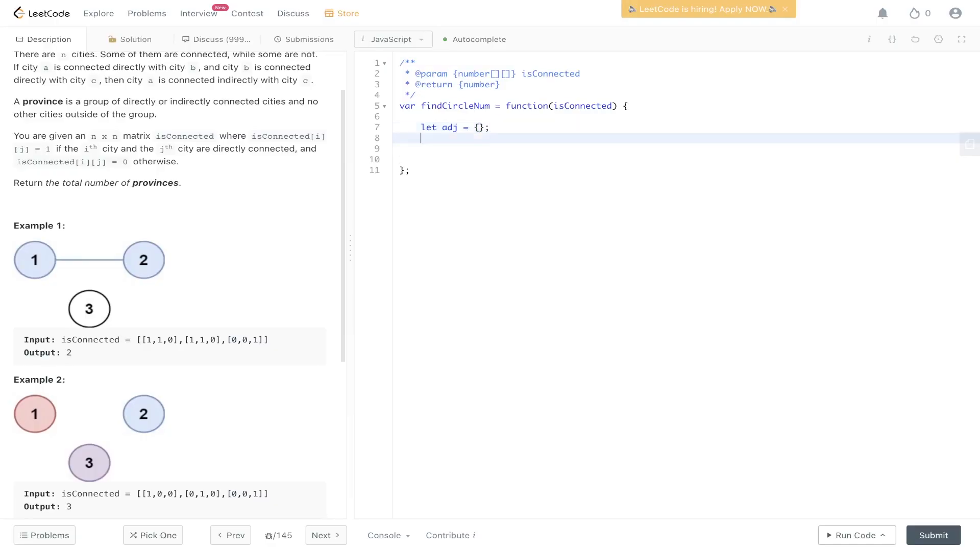
pyautogui.press('Return')
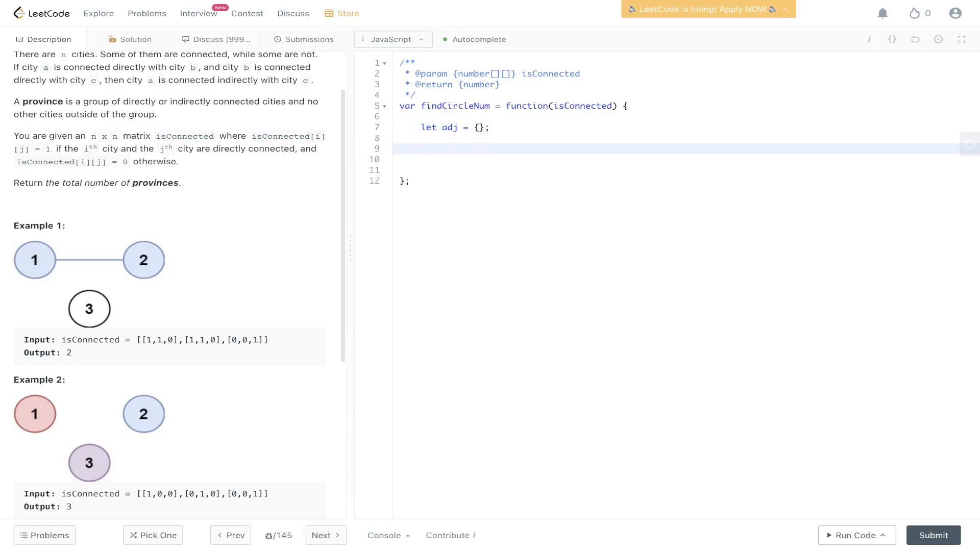
pyautogui.write('for(let i =')
pyautogui.write(' 0; i<')
pyautogui.write('iSco')
pyautogui.press('BackSpace')
pyautogui.press('BackSpace')
pyautogui.press('BackSpace')
pyautogui.write('sConnect')
pyautogui.write('ed.length; i++')
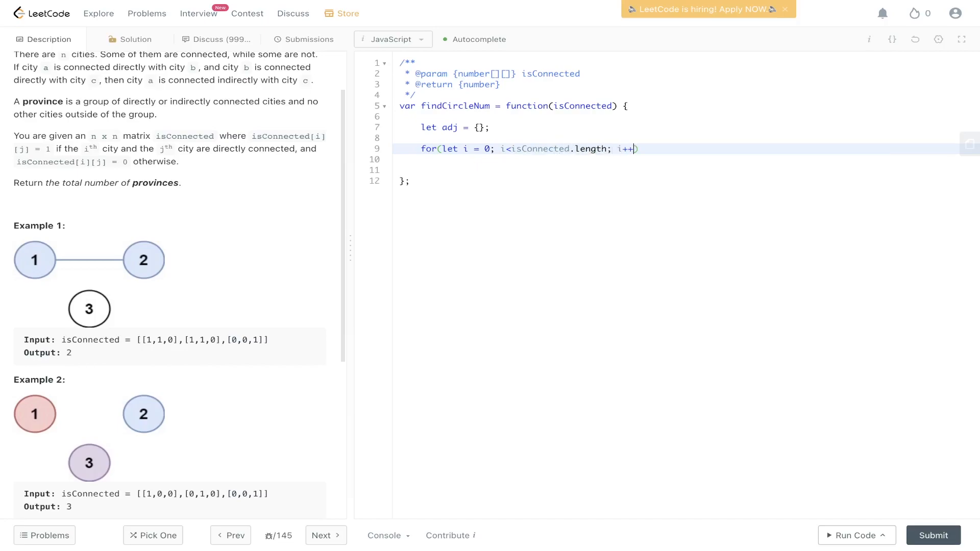
pyautogui.write('){')
pyautogui.press('Return')
pyautogui.write('for')
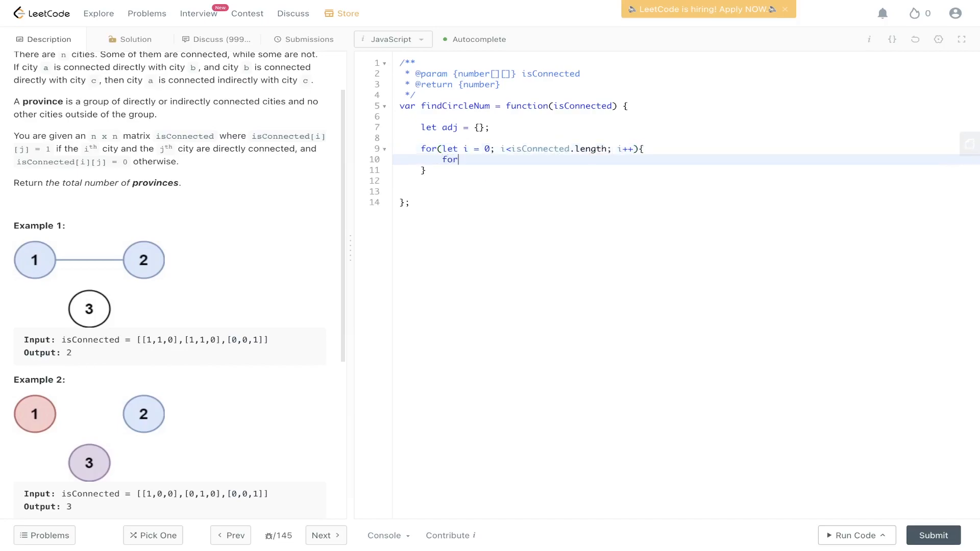
pyautogui.write('(let j = ')
pyautogui.write('0; ')
pyautogui.write('j<isCon')
pyautogui.write('nected[0]')
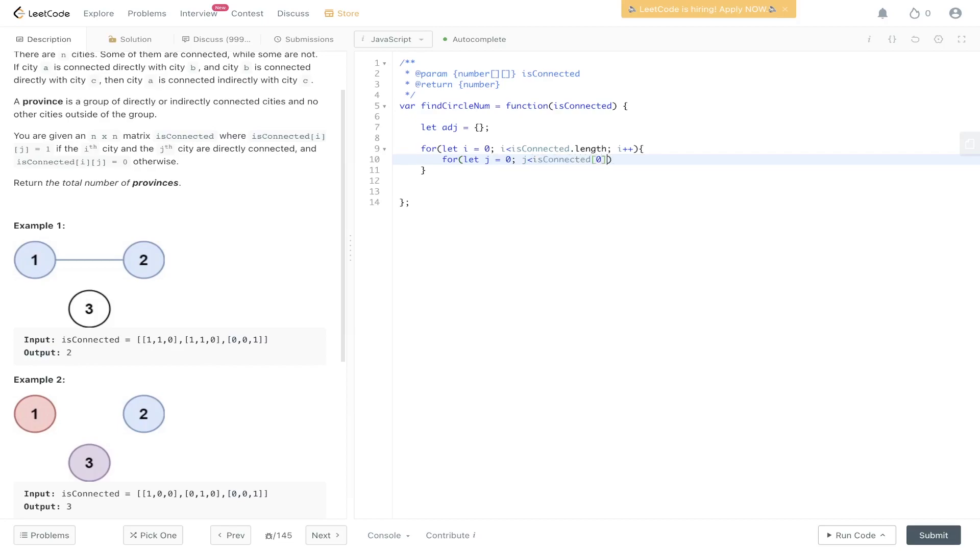
pyautogui.write('.length; j++)')
pyautogui.write('{')
pyautogui.press('Return')
pyautogui.press('Return')
pyautogui.press('Return')
pyautogui.press('Up')
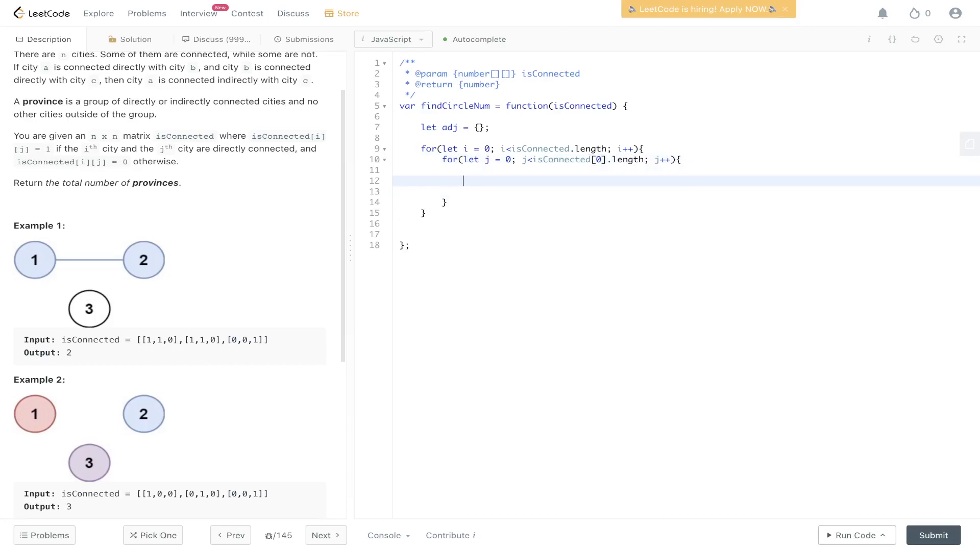
pyautogui.write('let val =')
pyautogui.write('is')
pyautogui.write('Connected')
pyautogui.write('[i][h')
pyautogui.write('j];')
# Store val and, when val === 1, create adj[i] or else push j onto it, leaving blank lines after
pyautogui.press('Return')
pyautogui.press('Return')
pyautogui.write('if(val ')
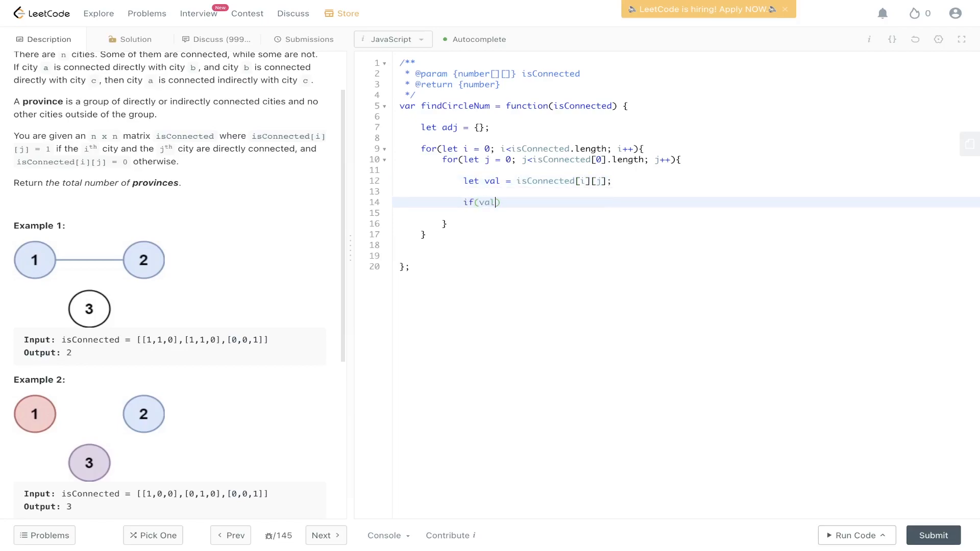
pyautogui.write('=== 1)')
pyautogui.write('{')
pyautogui.press('Return')
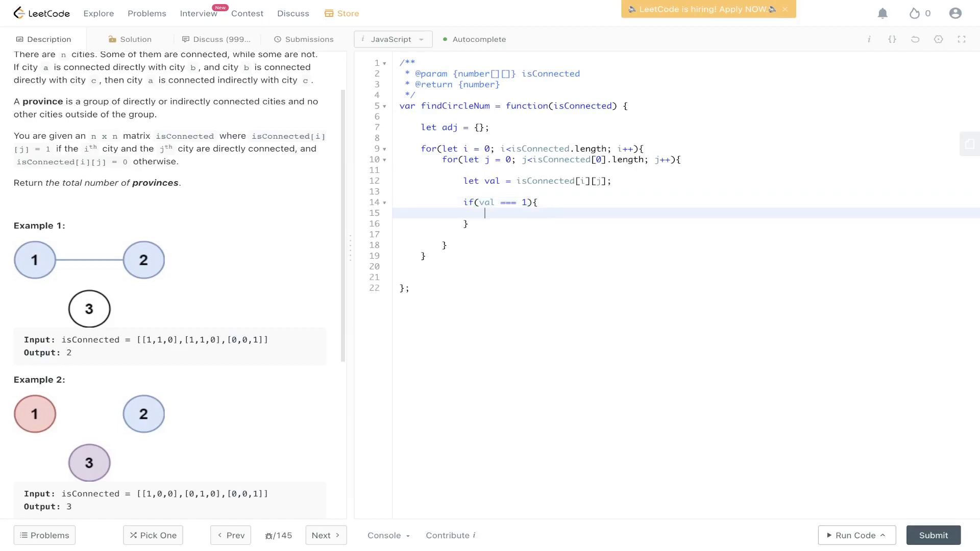
pyautogui.write('if(')
pyautogui.write('!adj[')
pyautogui.write('i]){')
pyautogui.press('Return')
pyautogui.write('adj[i]')
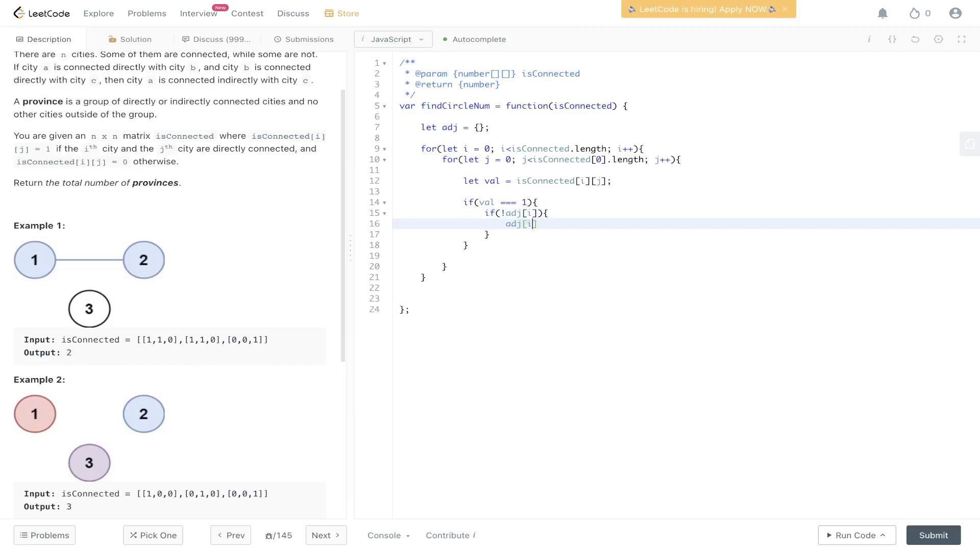
pyautogui.write(' = [')
pyautogui.write('j]')
pyautogui.write(';')
pyautogui.press('Down')
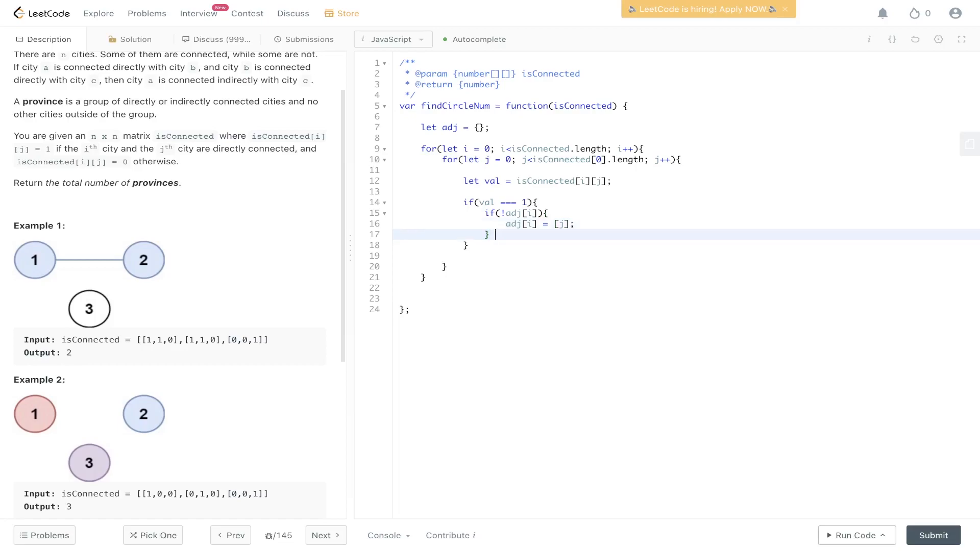
pyautogui.write('else {')
pyautogui.press('Return')
pyautogui.write('a')
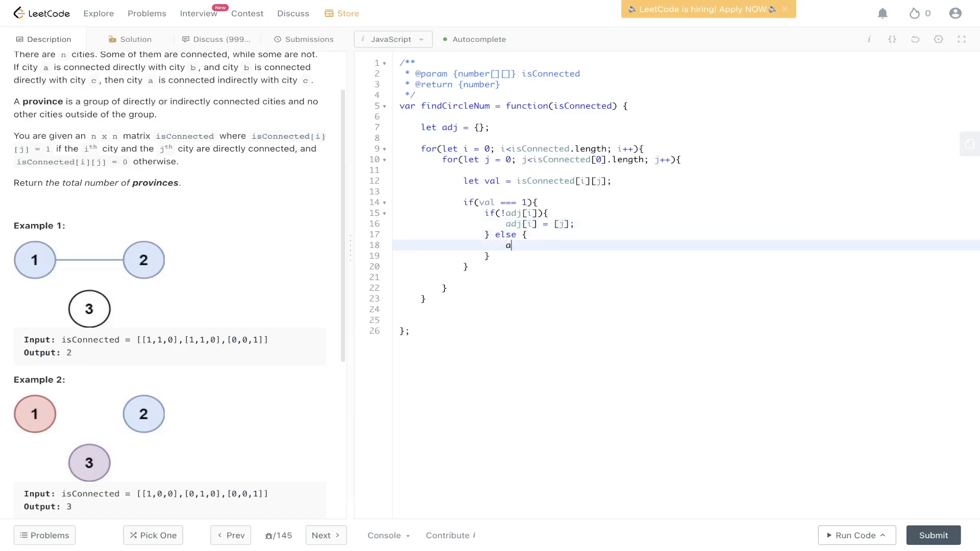
pyautogui.write('dj[')
pyautogui.write('i].')
pyautogui.write('push(j')
pyautogui.press('Down')
pyautogui.press('Down')
pyautogui.press('Down')
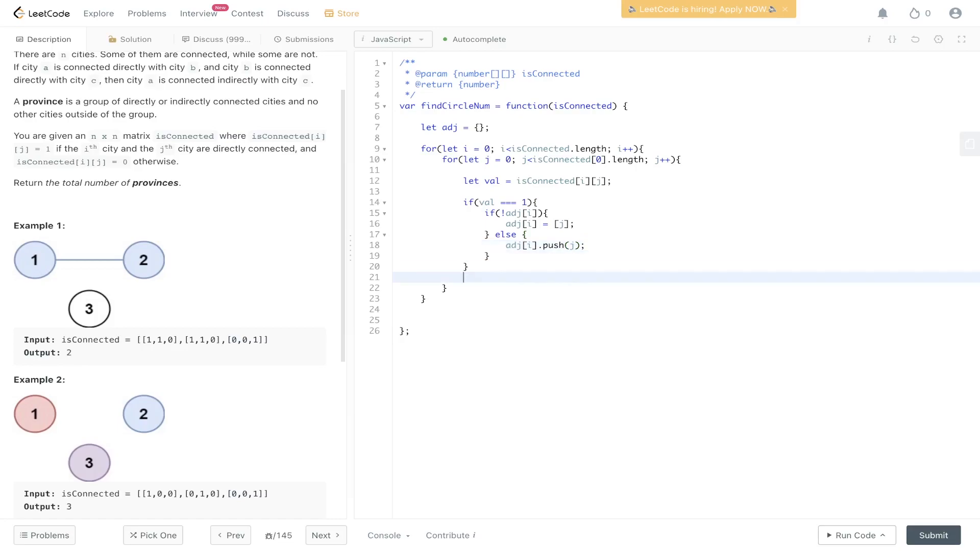
pyautogui.press('Down')
pyautogui.press('Down')
pyautogui.press('Return')
pyautogui.press('Return')
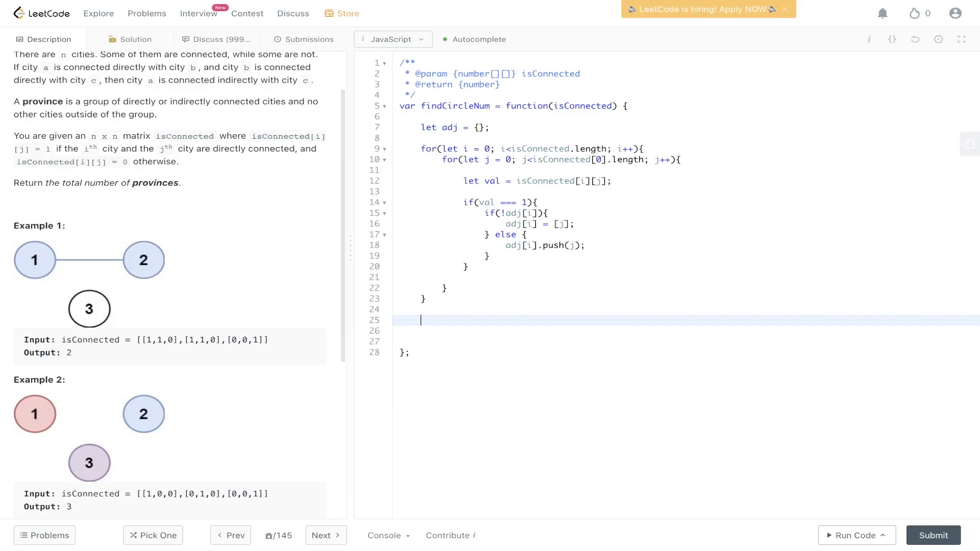
pyautogui.write('let visit')
pyautogui.write('ed = new S')
pyautogui.write('et();')
# Declare a visited Set and count, then loop adj keys as keyNum adding dfs(keyNum) to count
pyautogui.press('Return')
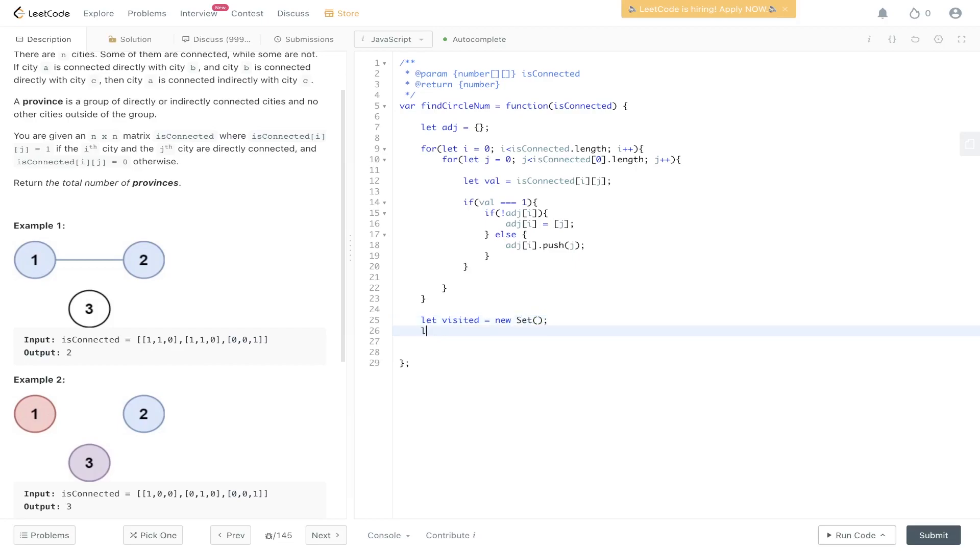
pyautogui.write('et count = 0;')
pyautogui.press('Return')
pyautogui.press('Return')
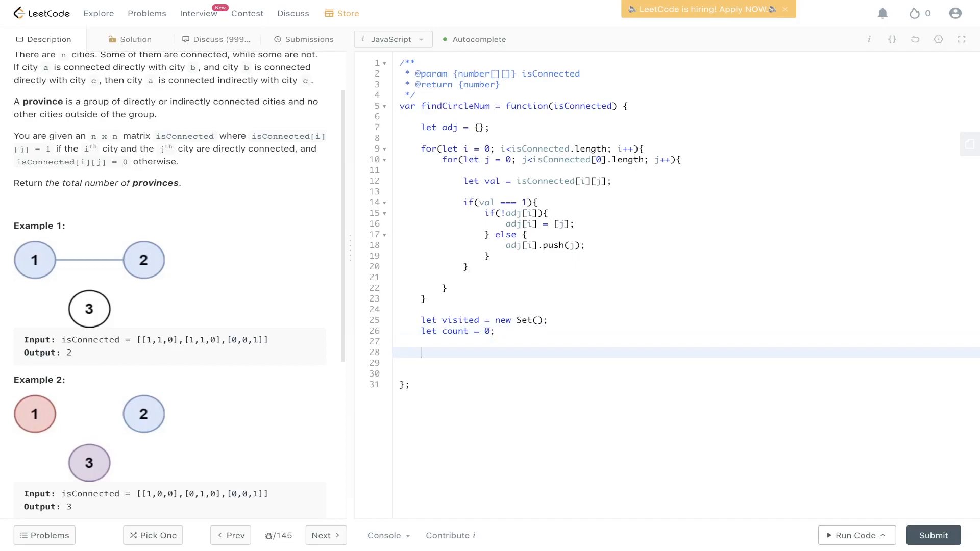
pyautogui.write('for(')
pyautogui.write('let key ')
pyautogui.write('in adj')
pyautogui.write('){')
pyautogui.press('Return')
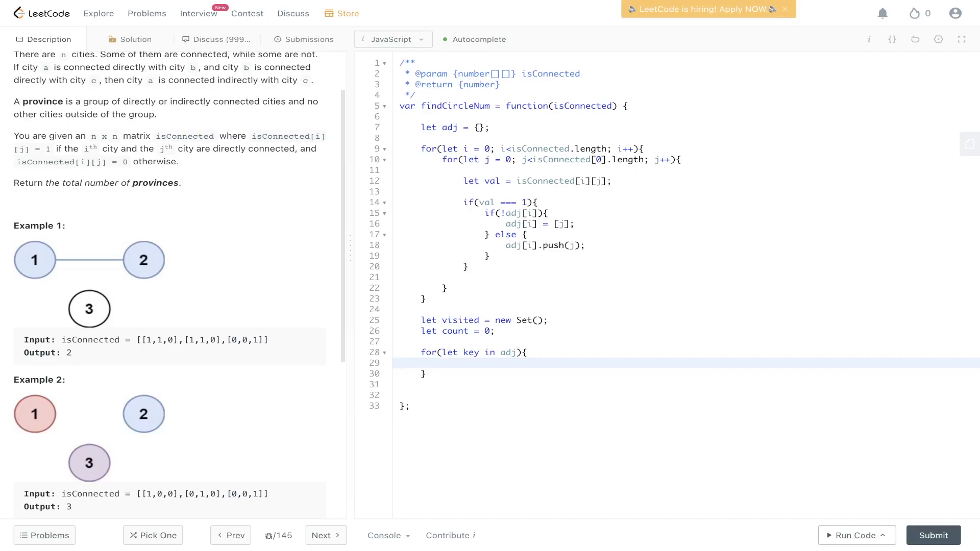
pyautogui.write('let keyNum ')
pyautogui.write('= parse')
pyautogui.write('Int(key')
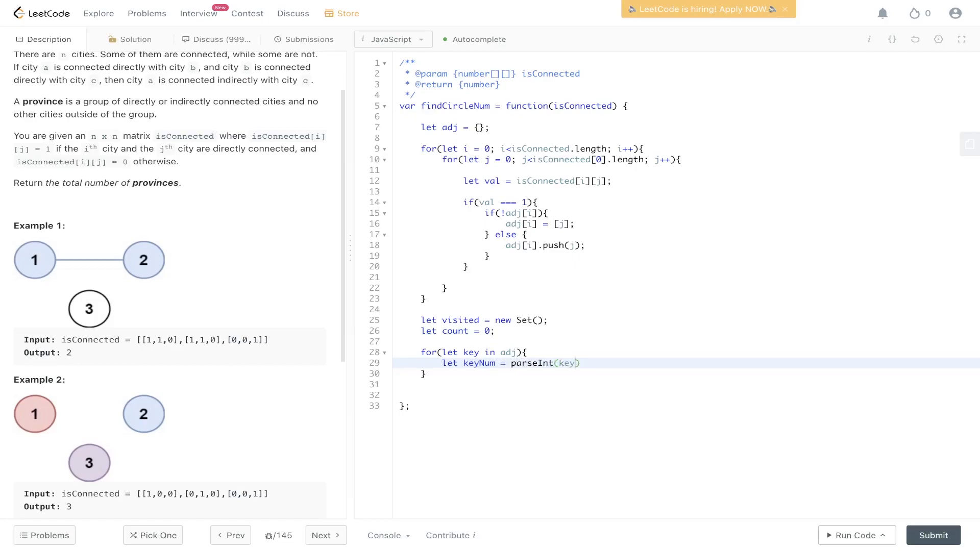
pyautogui.write(');')
pyautogui.press('Return')
pyautogui.write('dfs(')
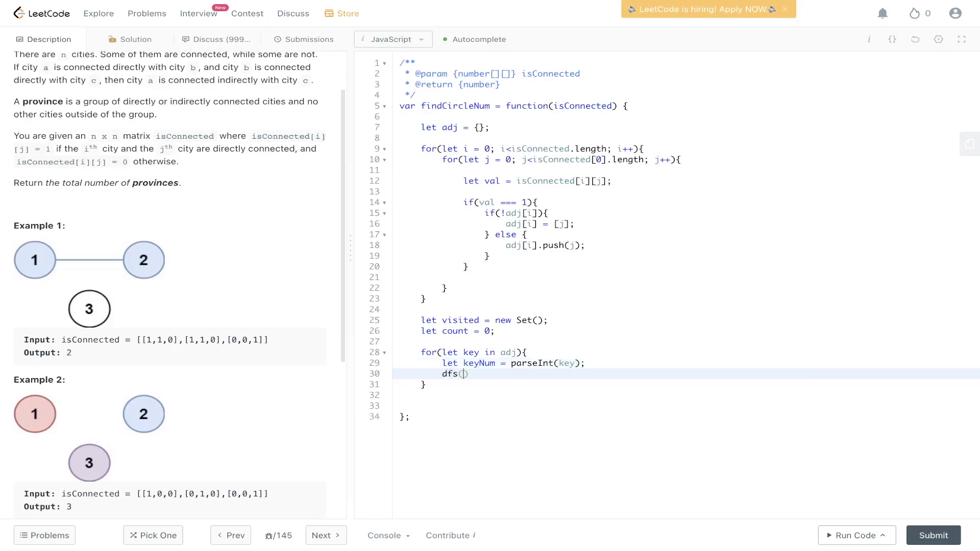
pyautogui.write('keyNu')
pyautogui.write('m')
pyautogui.press('Home')
pyautogui.write('count')
pyautogui.press('BackSpace')
pyautogui.write('+=')
pyautogui.press('End')
pyautogui.write(';')
pyautogui.press('Down')
pyautogui.press('Return')
pyautogui.press('Return')
pyautogui.write('function dfs(')
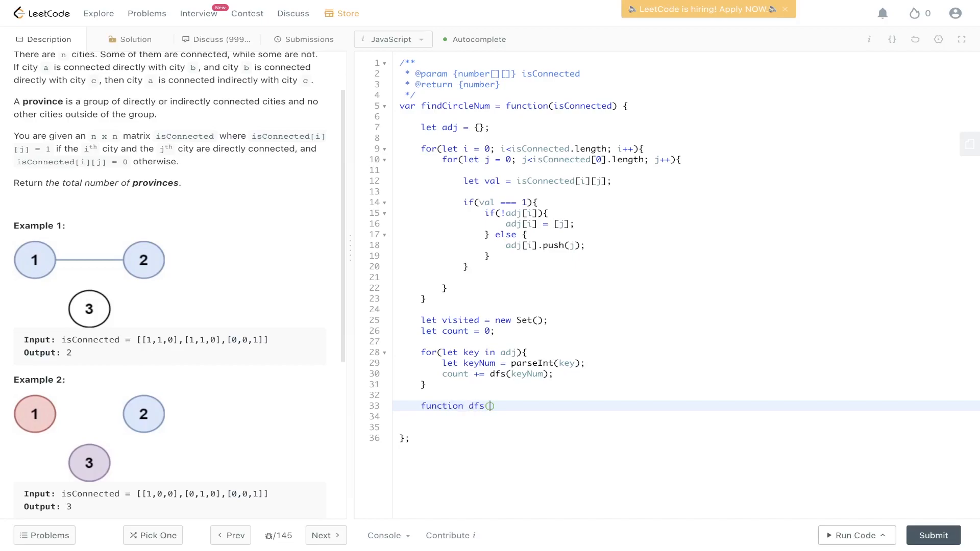
pyautogui.write('currNode)')
# Inside dfs, return 0 if currNode is visited, otherwise visited.add(currNode)
pyautogui.click(528, 373)
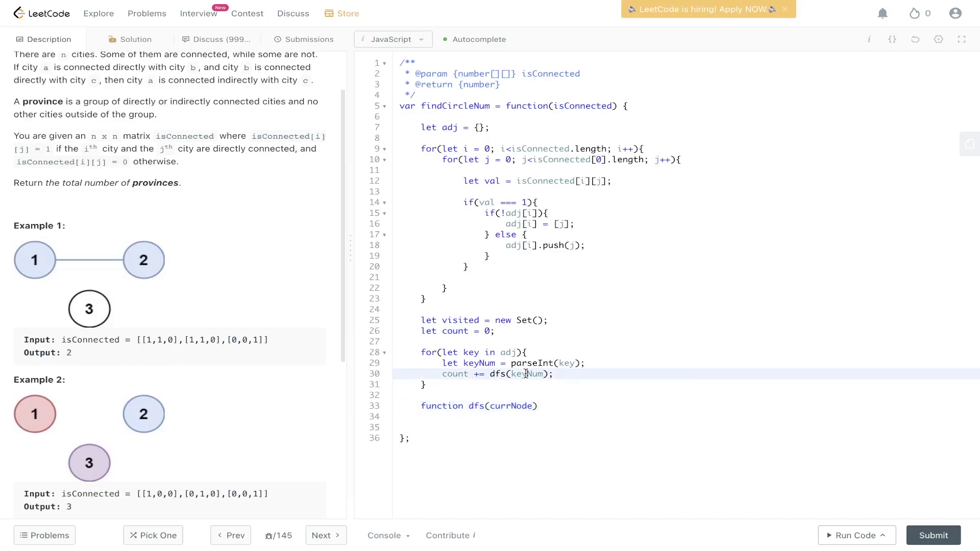
pyautogui.click(553, 406)
pyautogui.write('{')
pyautogui.press('Return')
pyautogui.write('if(v')
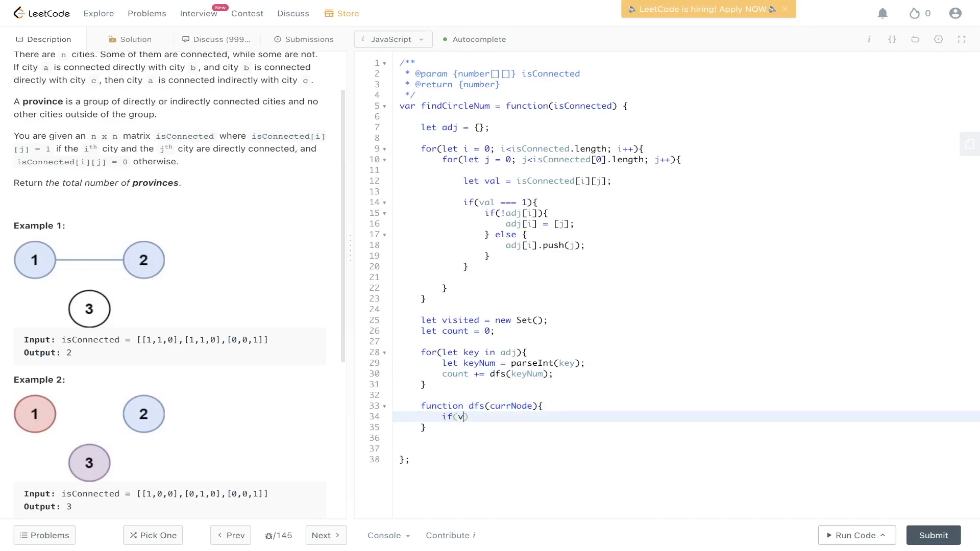
pyautogui.write('iis')
pyautogui.press('BackSpace')
pyautogui.press('BackSpace')
pyautogui.write('sit')
pyautogui.write('ed.has(currNod')
pyautogui.write('e)) ')
pyautogui.write('return 0;')
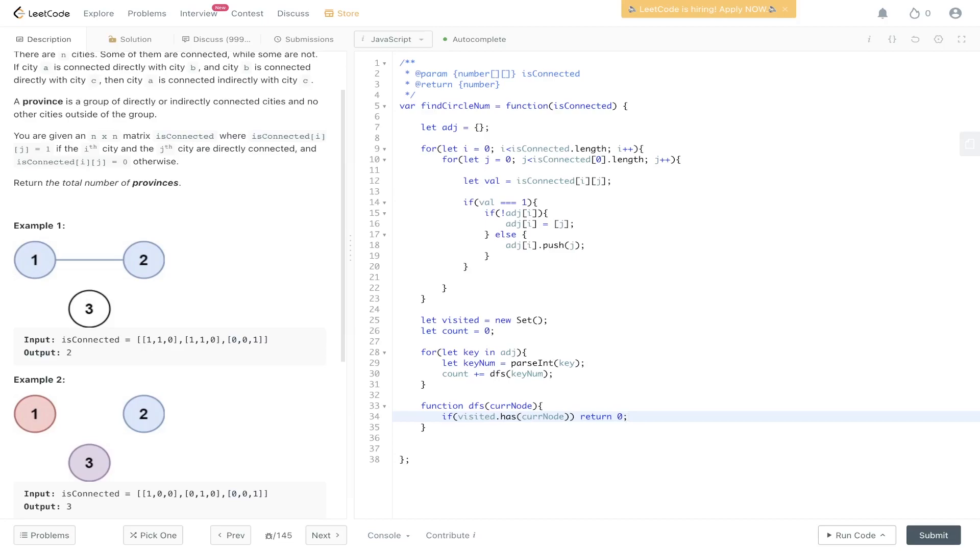
pyautogui.press('Return')
pyautogui.write('visited.ad')
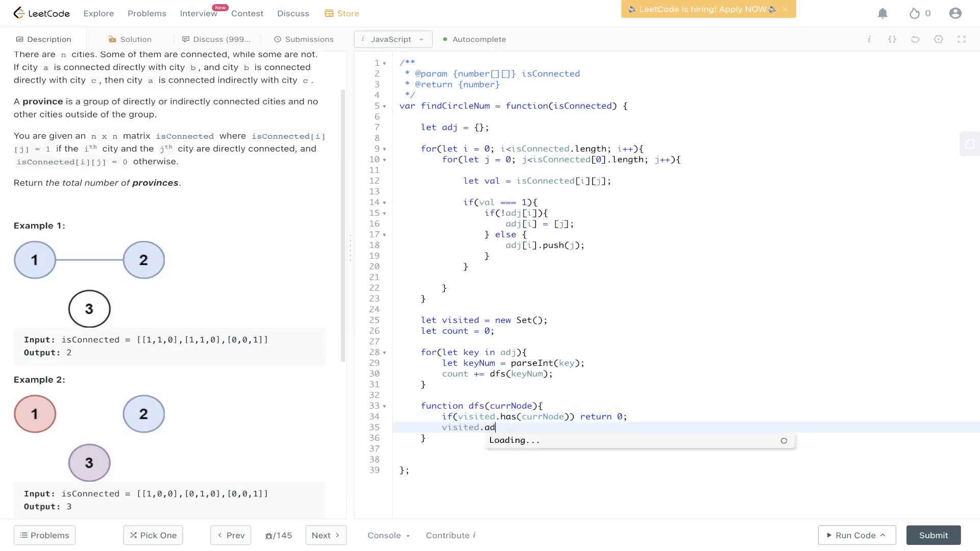
pyautogui.write('d(currNo')
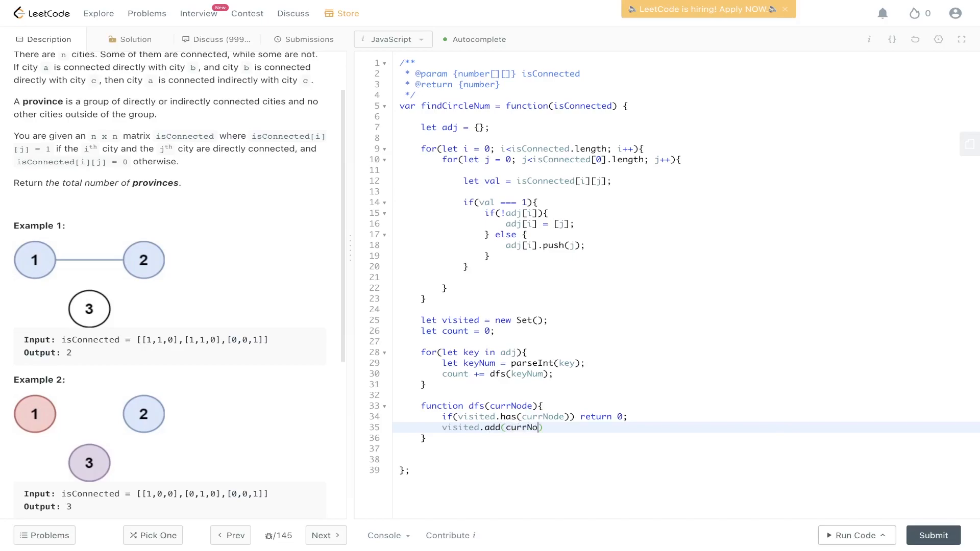
pyautogui.write('de);')
pyautogui.press('Return')
pyautogui.press('Return')
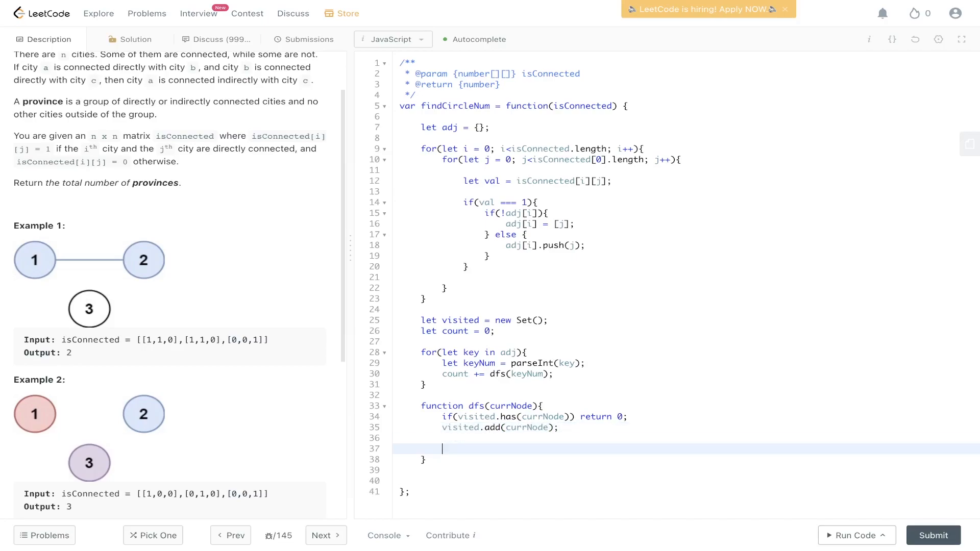
pyautogui.write('let nei')
pyautogui.write('ghbours = ad')
pyautogui.write('j[')
pyautogui.write('c')
pyautogui.write('urrNode')
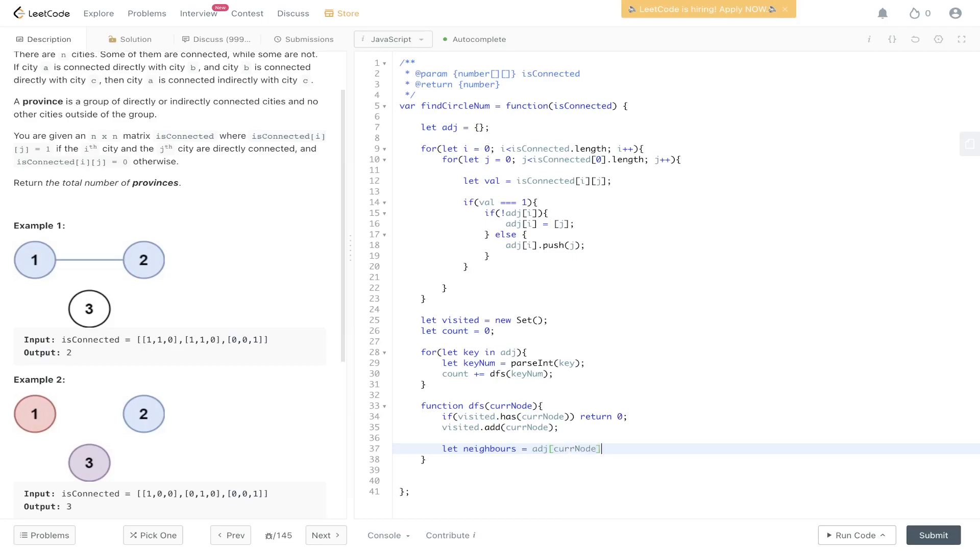
pyautogui.write(';')
# Loop over the node's neighbours calling dfs(n) recursively
pyautogui.press('Return')
pyautogui.press('Return')
pyautogui.write('for(let ')
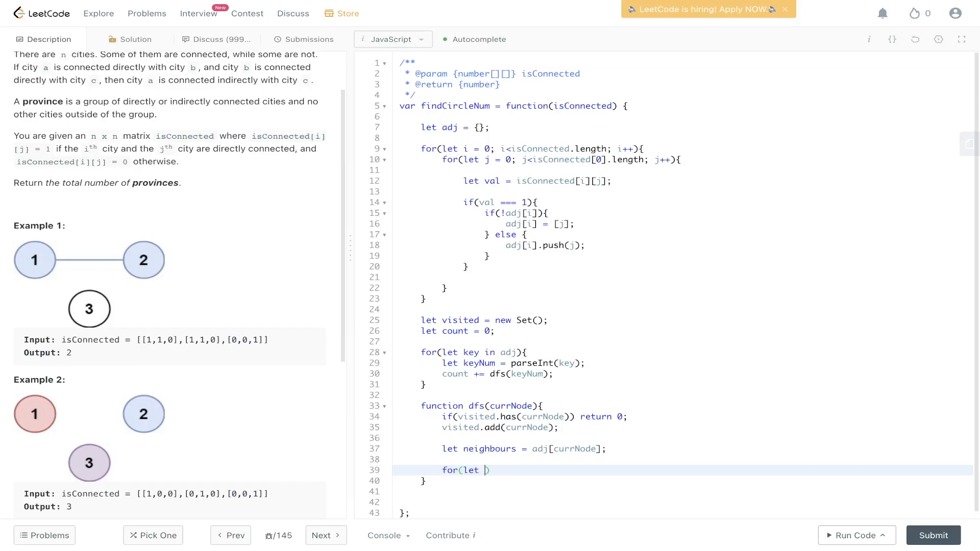
pyautogui.write('n of ')
pyautogui.write('neighbou')
pyautogui.write('rs){')
pyautogui.press('Return')
pyautogui.write('dfs')
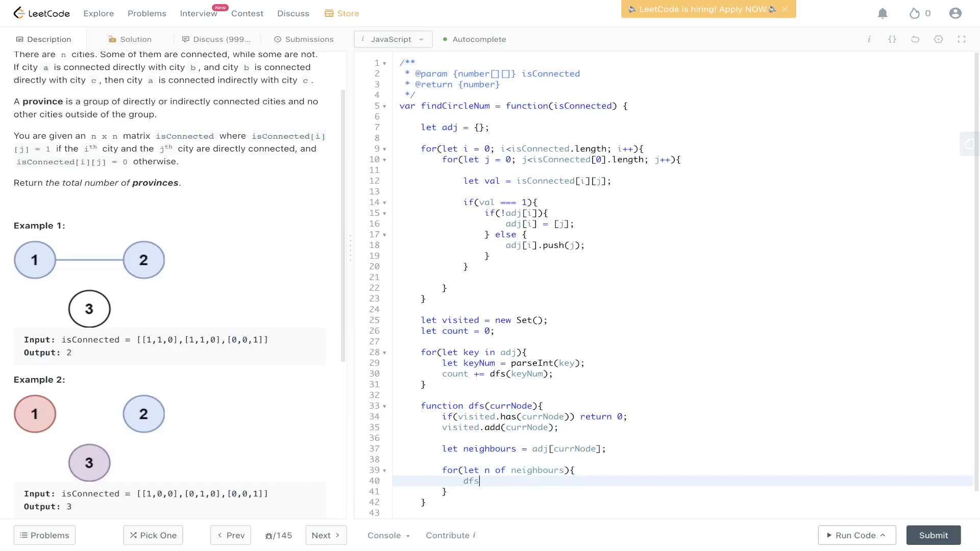
pyautogui.write('(n);')
pyautogui.press('Down')
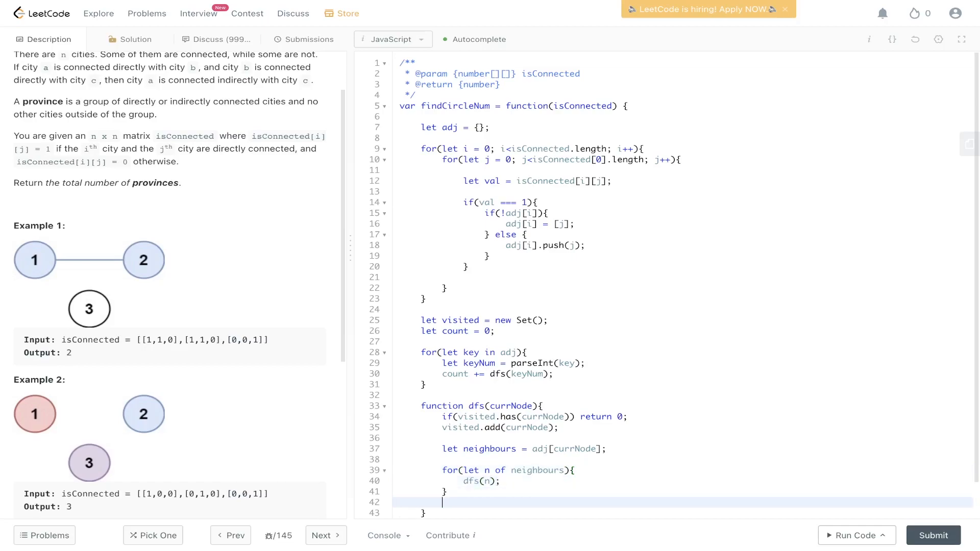
pyautogui.press('Return')
pyautogui.press('Return')
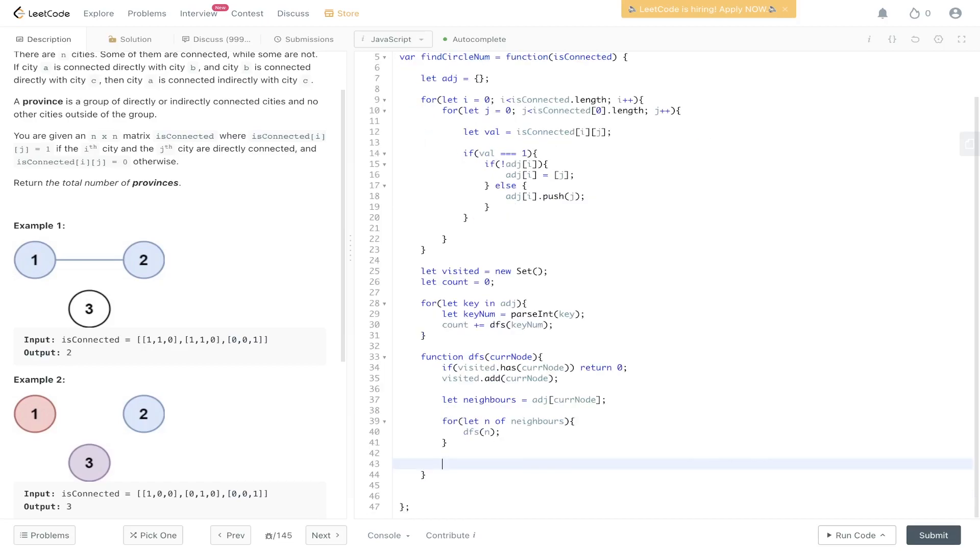
pyautogui.write('return 1')
pyautogui.write(';')
# Return 1 from dfs and count from findCircleNum, then run and submit the accepted solution
pyautogui.moveTo(485, 325); pyautogui.dragTo(438, 328)
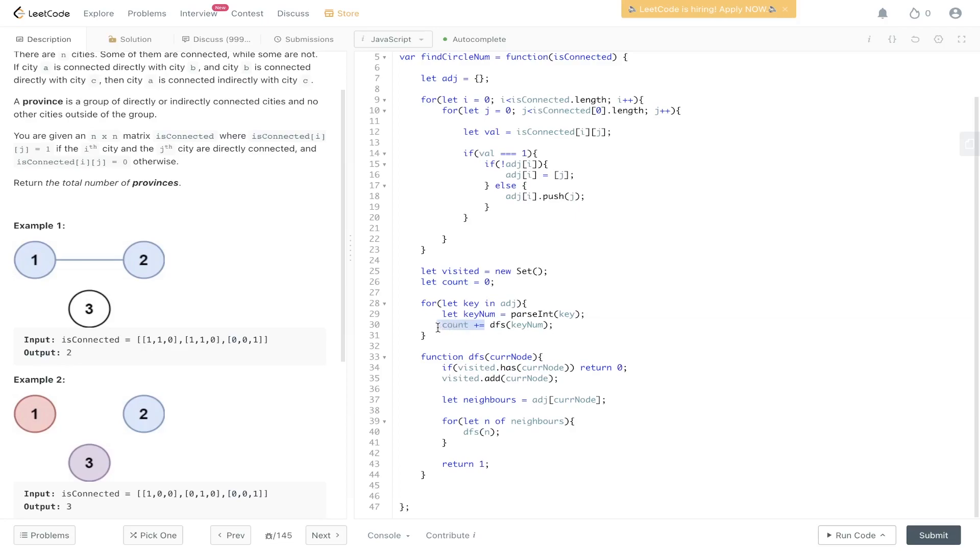
pyautogui.click(568, 359)
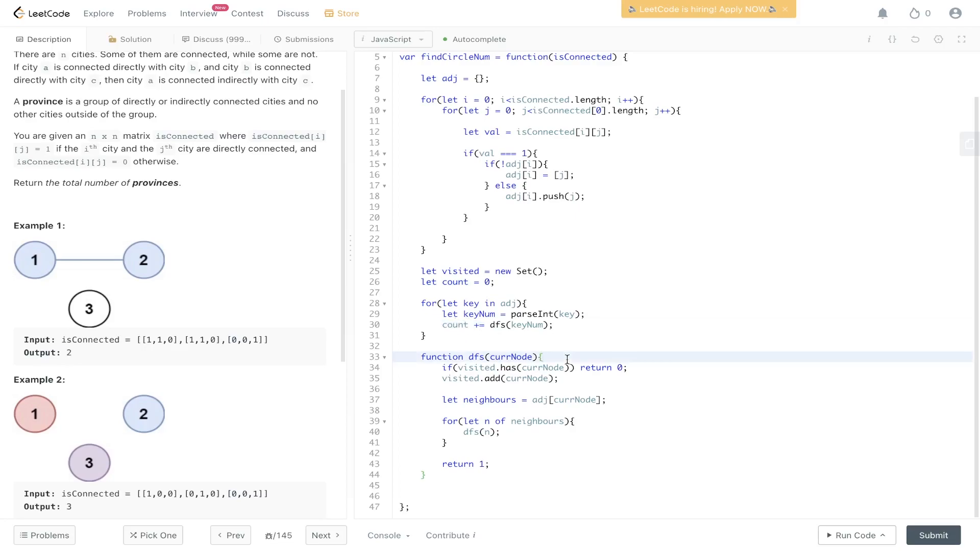
pyautogui.click(536, 476)
pyautogui.press('Return')
pyautogui.press('Return')
pyautogui.write('return ')
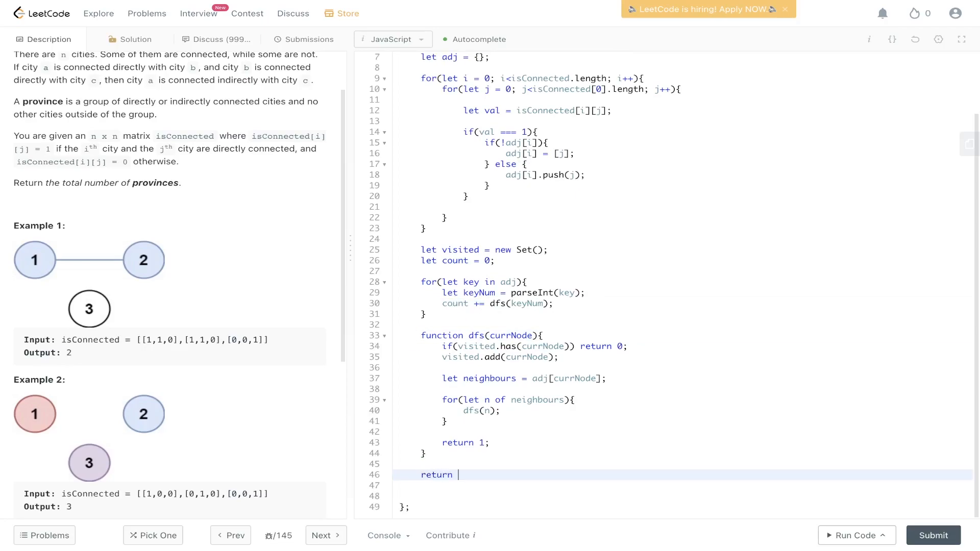
pyautogui.write('count;')
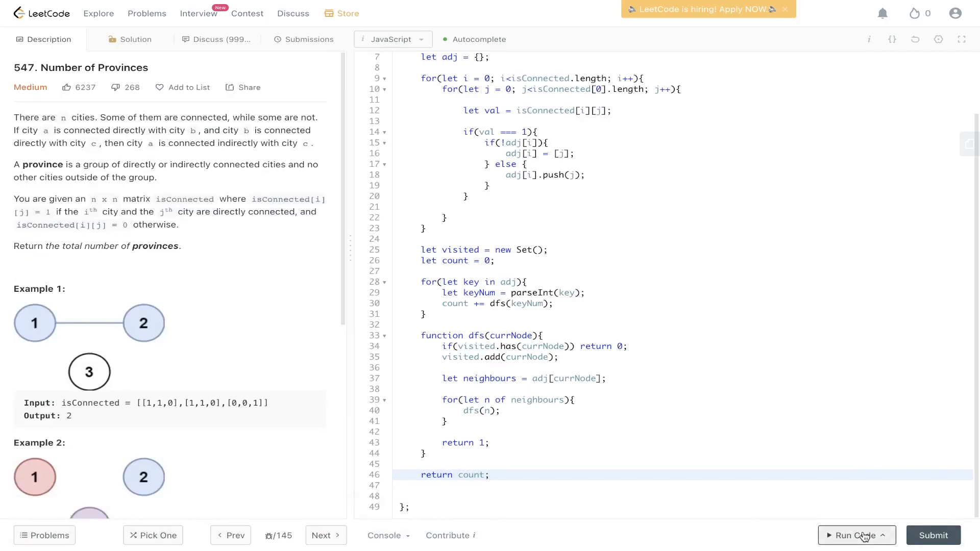
pyautogui.click(856, 535)
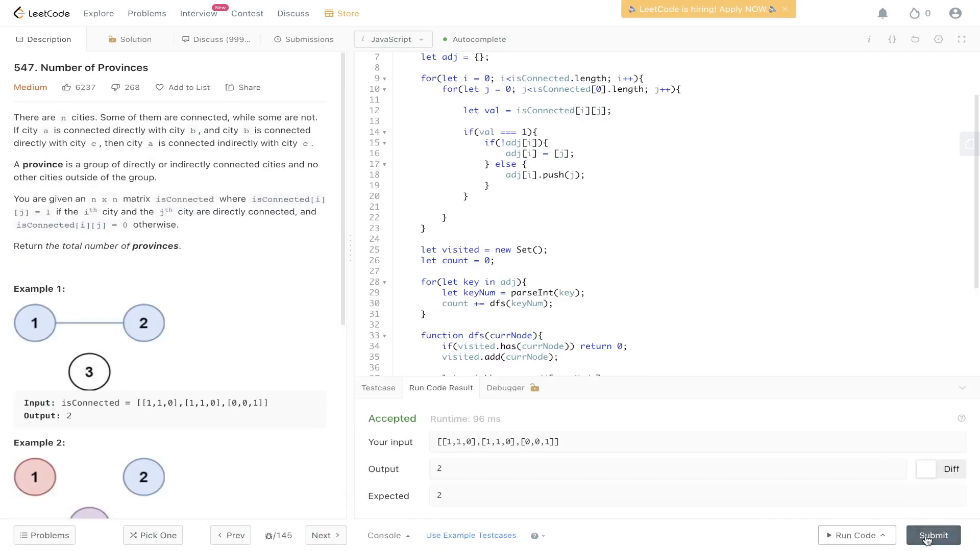
pyautogui.click(932, 535)
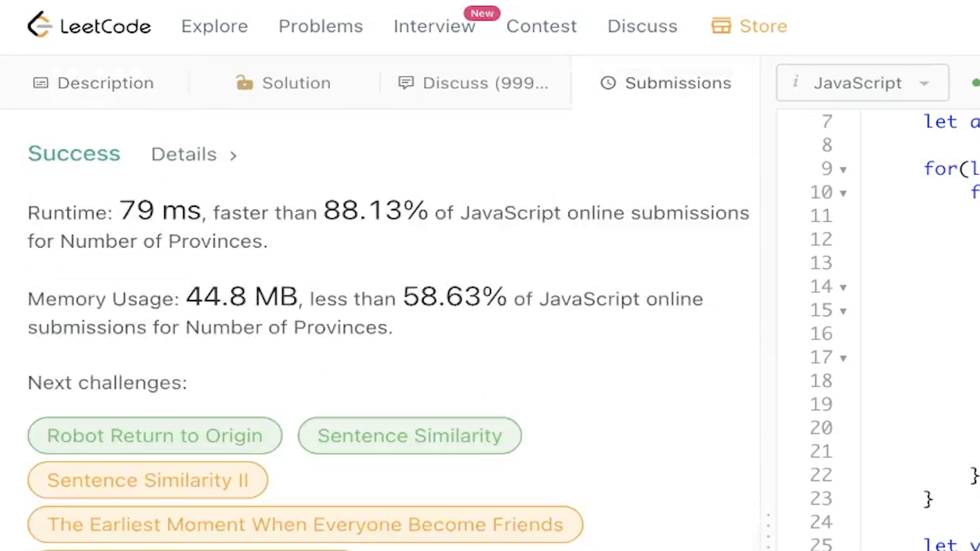